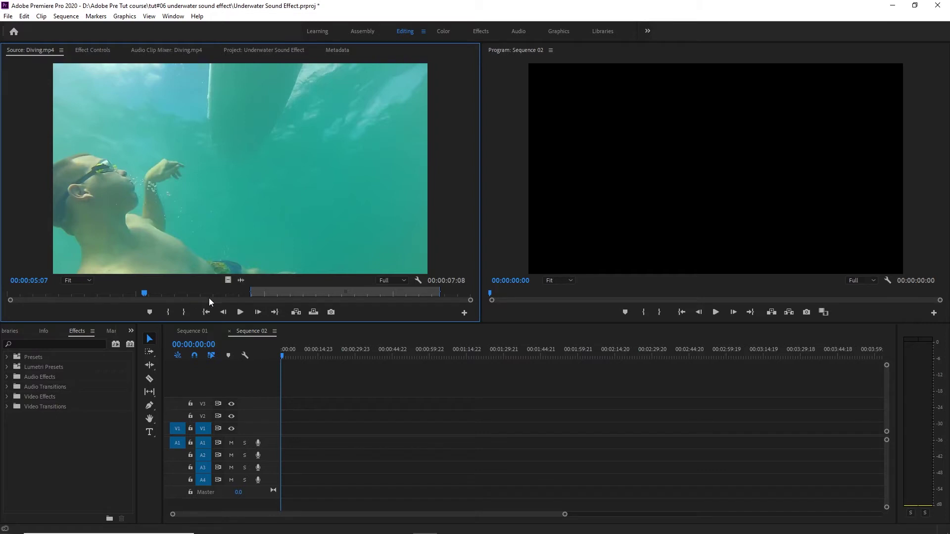
# Step: Clear the in and out points of Diving.mp4 and mark a new range from 00:00:09:11 to 00:00:16:21
pyautogui.moveTo(150, 296); pyautogui.dragTo(183, 296)
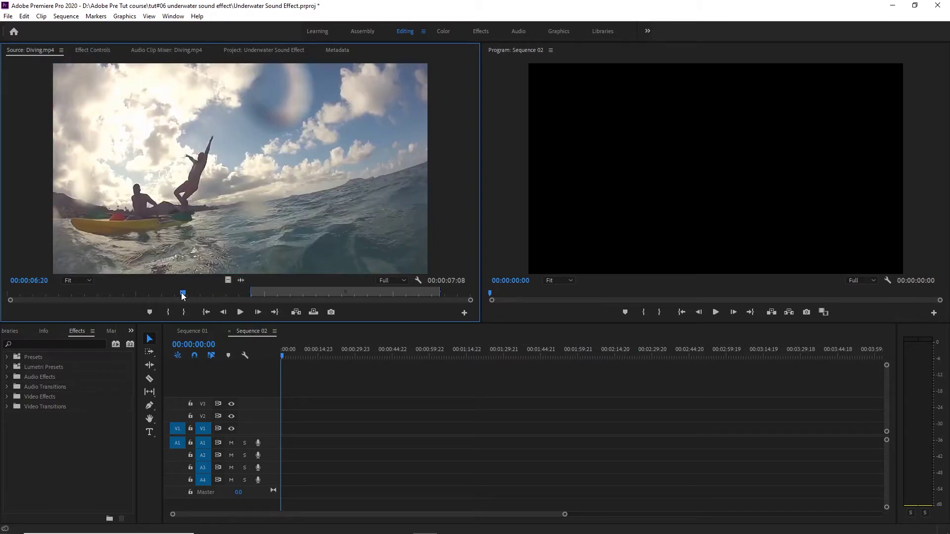
pyautogui.click(208, 295)
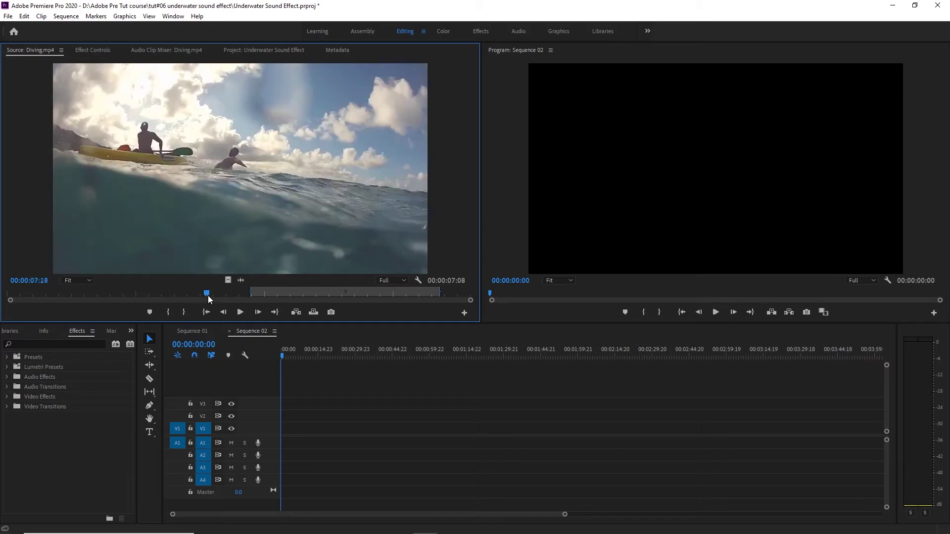
pyautogui.hotkey('ctrl', 'shift', 'x')
pyautogui.moveTo(183, 296); pyautogui.dragTo(251, 307)
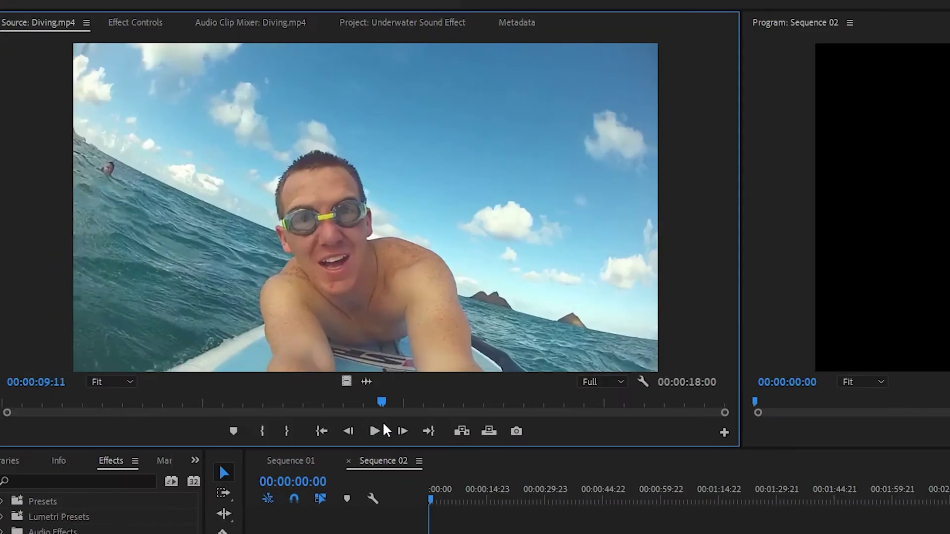
pyautogui.press('i')
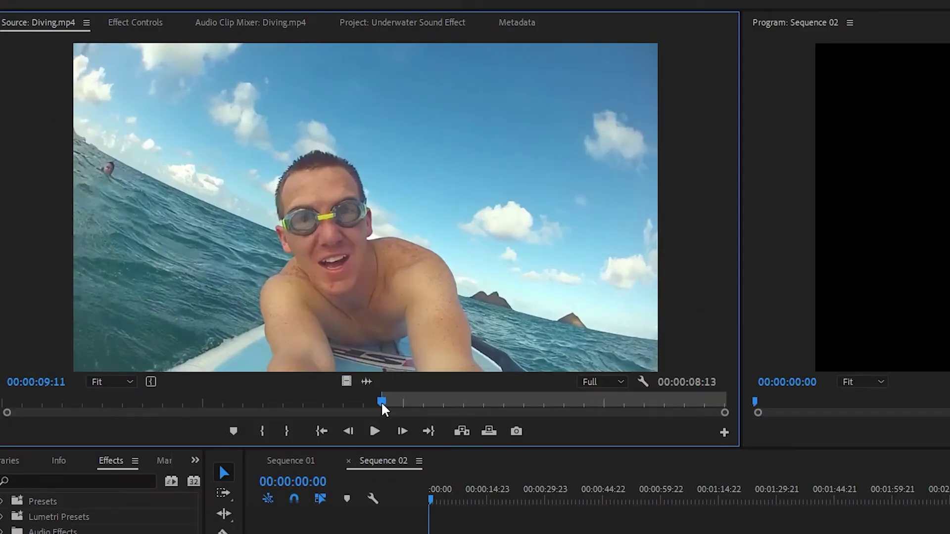
pyautogui.moveTo(381, 401); pyautogui.dragTo(680, 435)
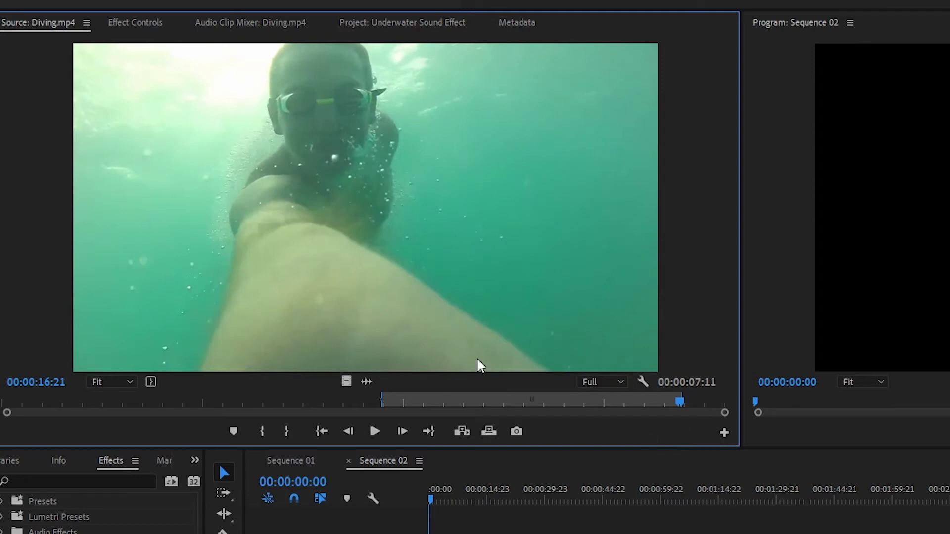
# Step: Place only the video of the marked Diving.mp4 range at the start of V1, keeping existing sequence settings, and enlarge track V1
pyautogui.moveTo(428, 184); pyautogui.dragTo(446, 533)
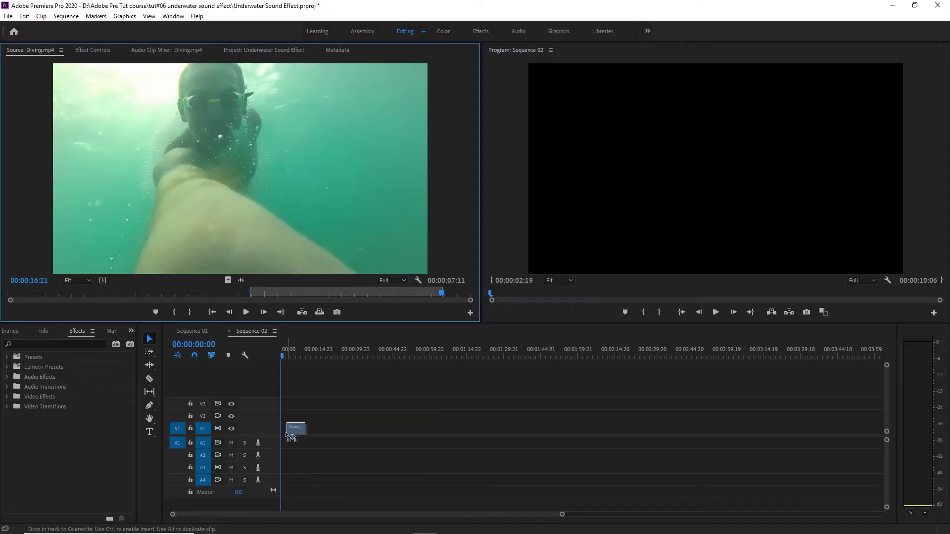
pyautogui.moveTo(286, 434); pyautogui.dragTo(287, 432)
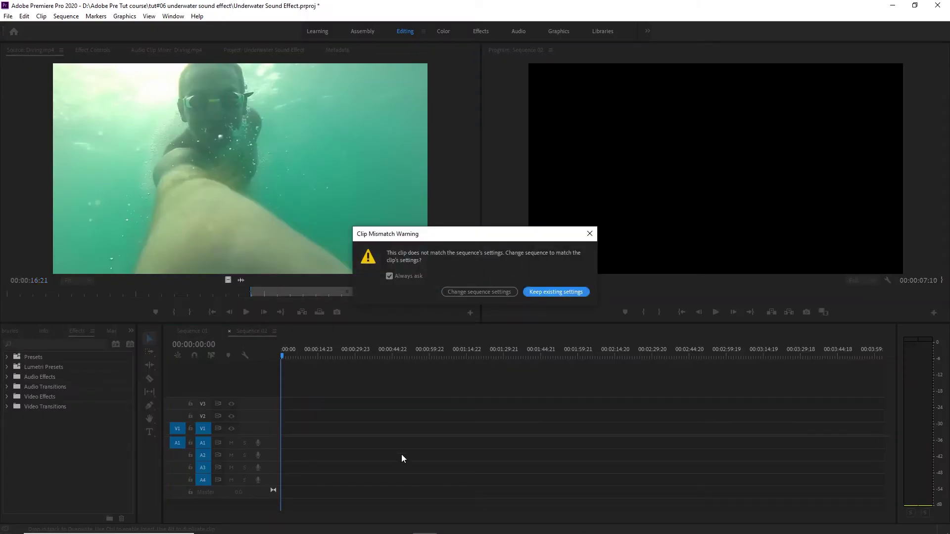
pyautogui.click(556, 292)
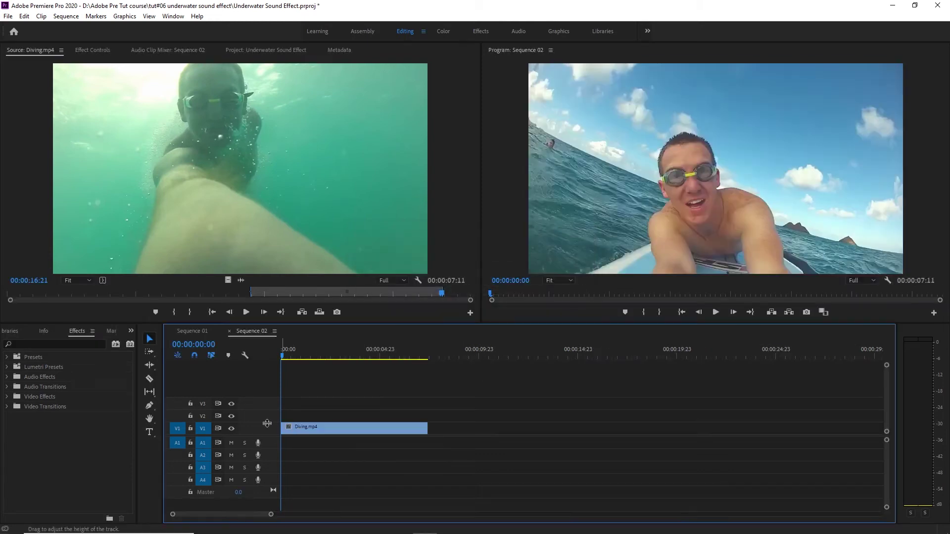
pyautogui.moveTo(267, 423); pyautogui.dragTo(265, 398)
pyautogui.press('=')
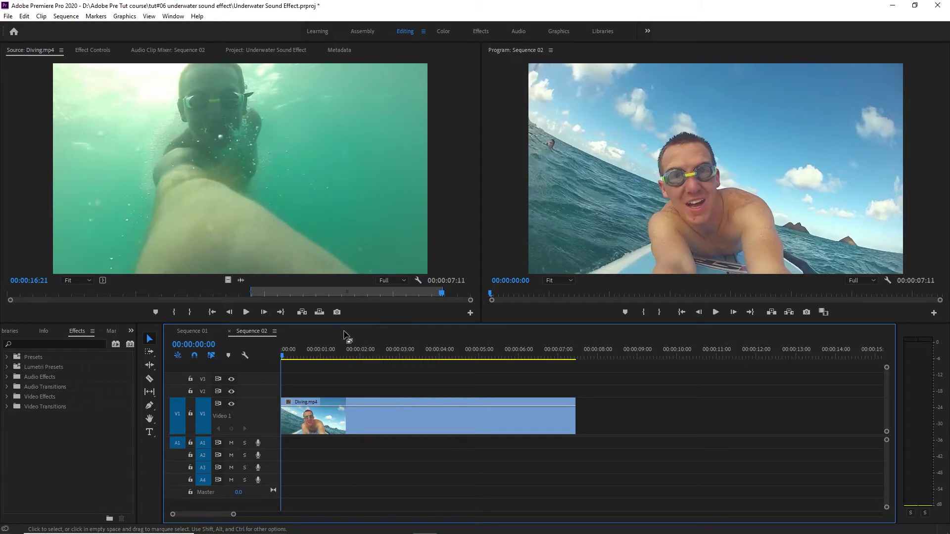
# Step: Add Flames.mp3 to track A1 at the start of the sequence, play it with the video and return the playhead to the start
pyautogui.click(265, 50)
pyautogui.moveTo(266, 123); pyautogui.dragTo(267, 467)
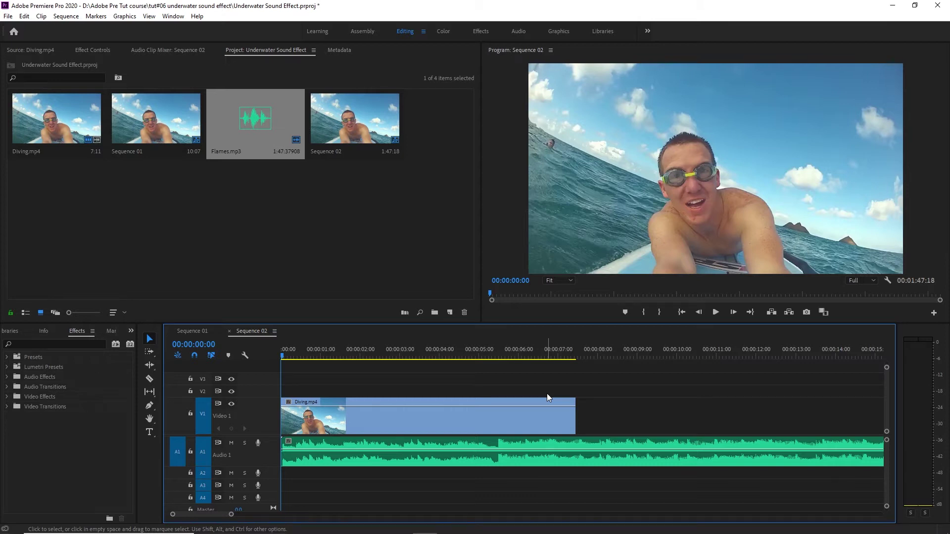
pyautogui.press('space')
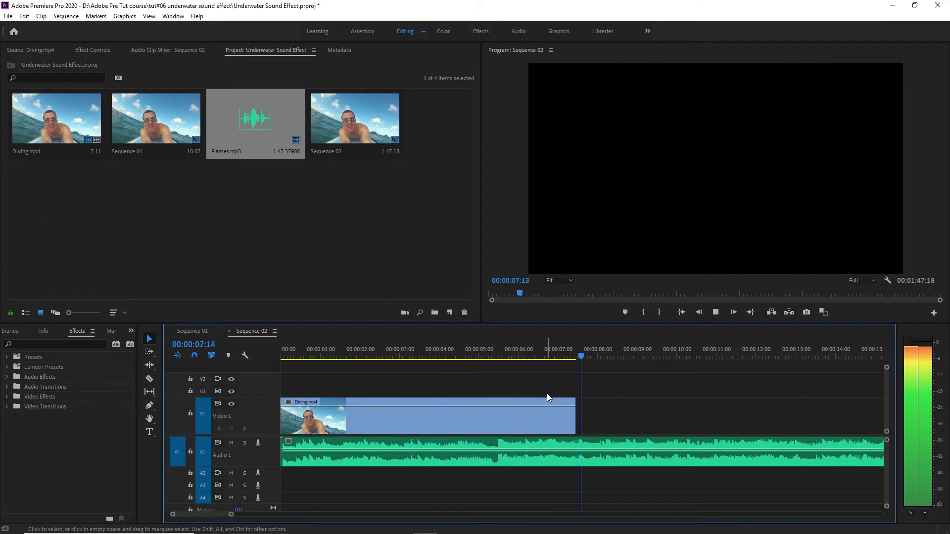
pyautogui.click(295, 357)
pyautogui.click(282, 360)
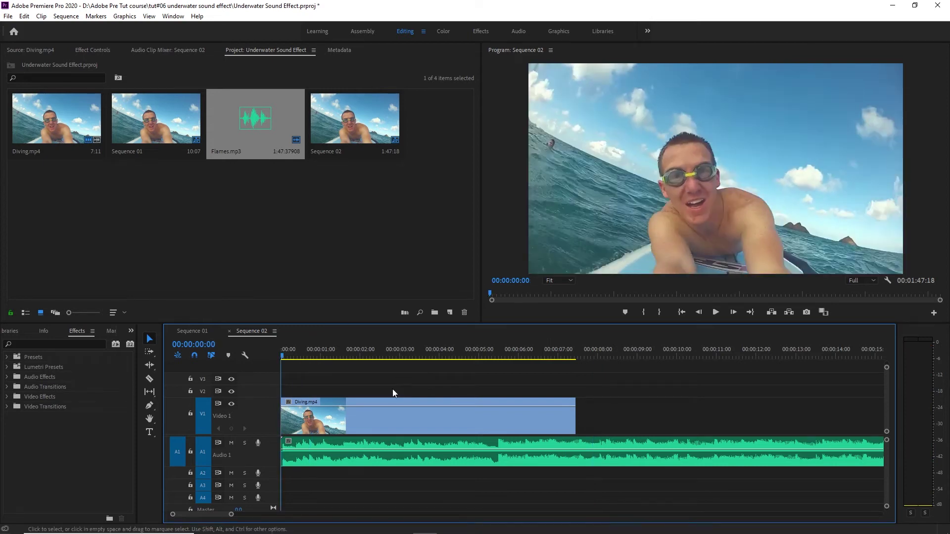
# Step: Find the Lowpass audio effect by searching for "low pass" and apply it to the Flames.mp3 clip on A1
pyautogui.click(344, 477)
pyautogui.click(50, 341)
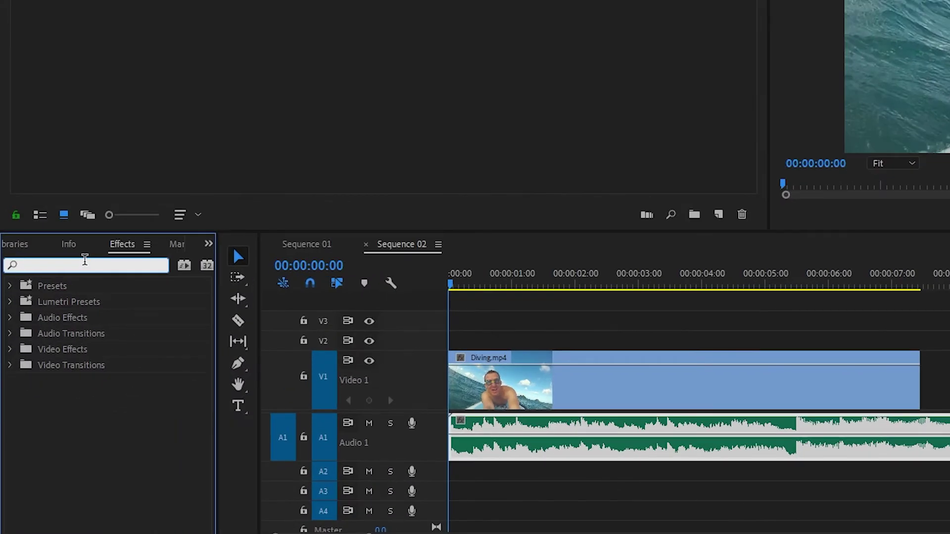
pyautogui.write('low p')
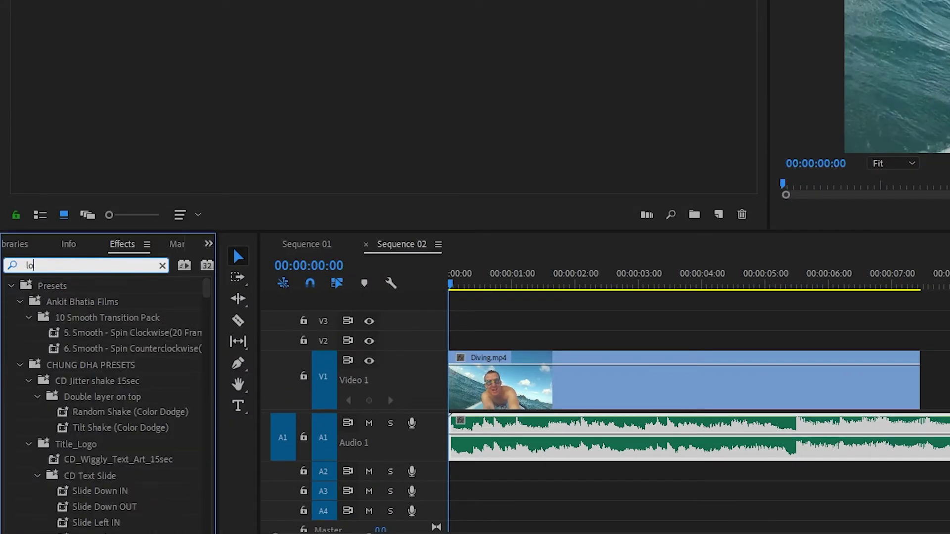
pyautogui.write('ass')
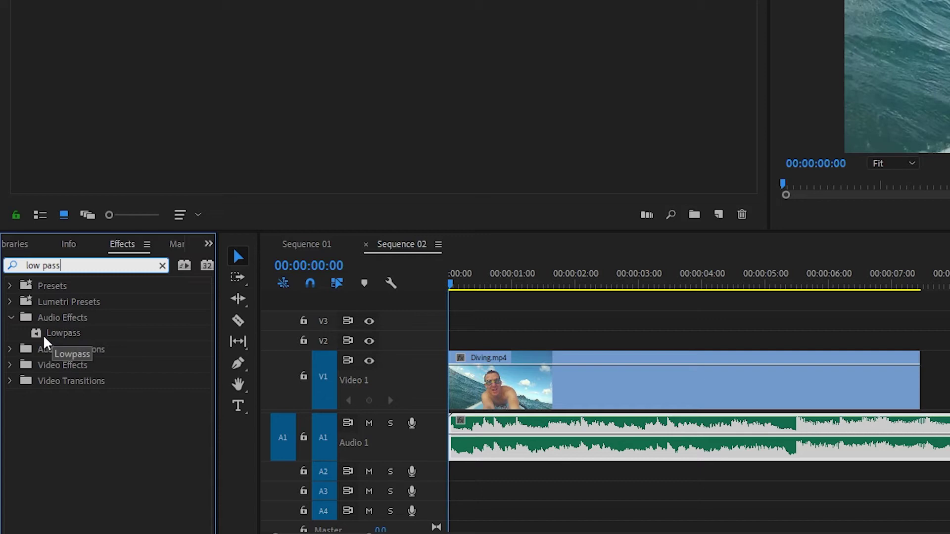
pyautogui.click(44, 337)
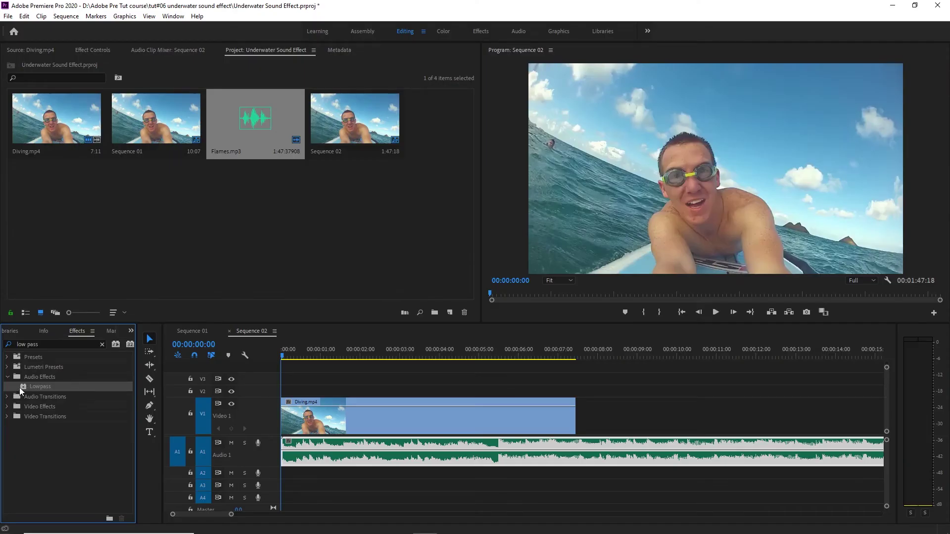
pyautogui.moveTo(22, 385); pyautogui.dragTo(391, 452)
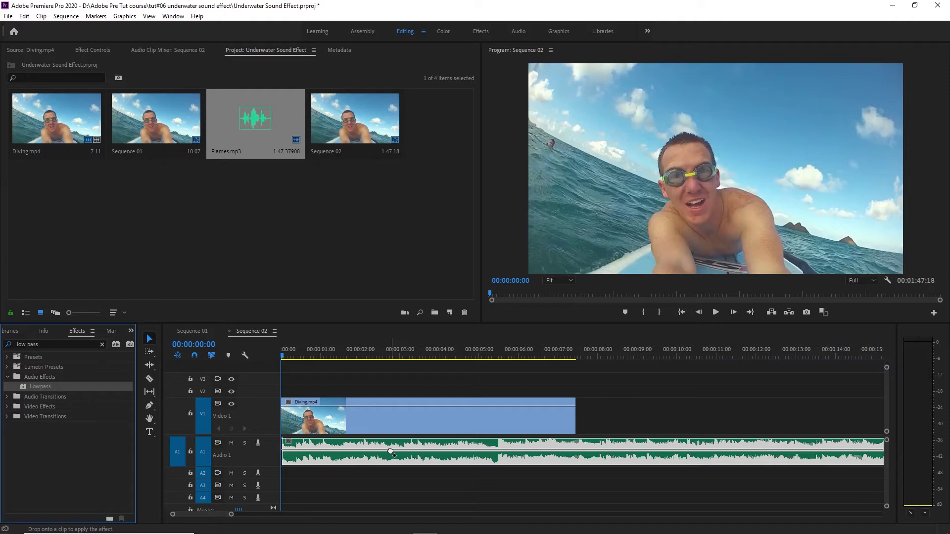
pyautogui.moveTo(391, 452); pyautogui.dragTo(388, 448)
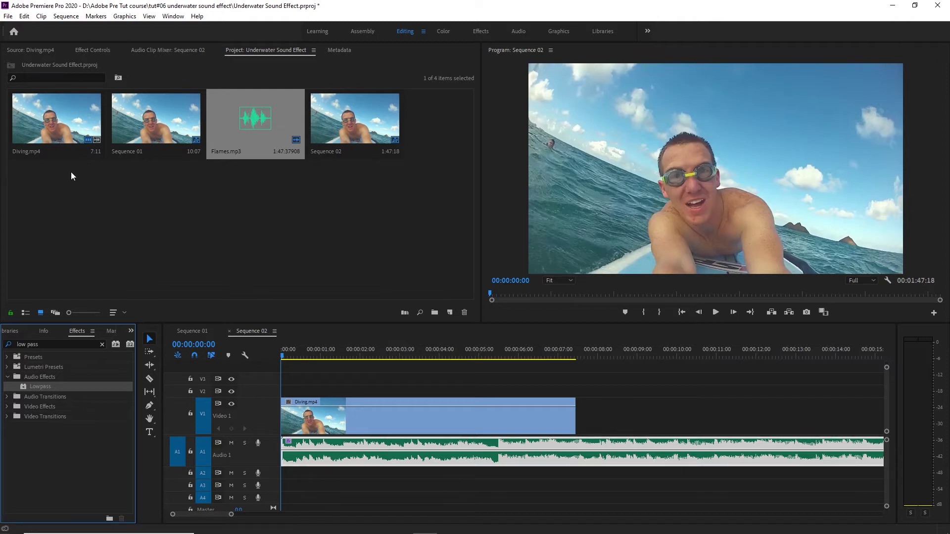
# Step: Show the Lowpass settings of Flames.mp3, play the sequence to hear the effect and return the playhead to the start
pyautogui.click(96, 49)
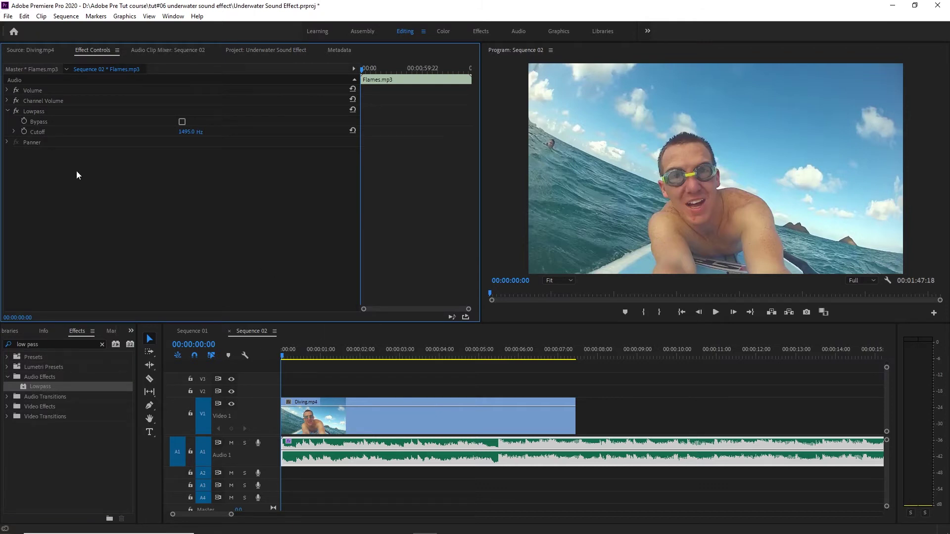
pyautogui.click(23, 129)
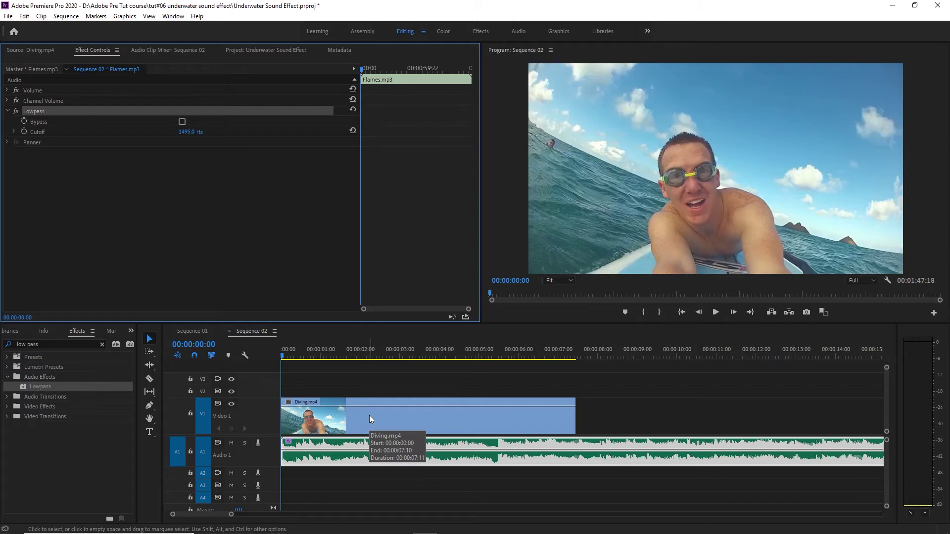
pyautogui.press('space')
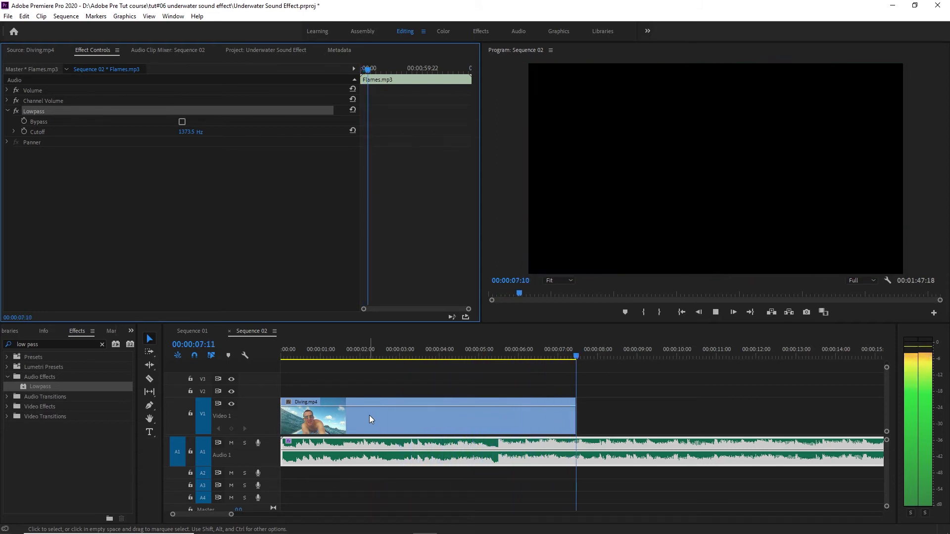
pyautogui.press('space')
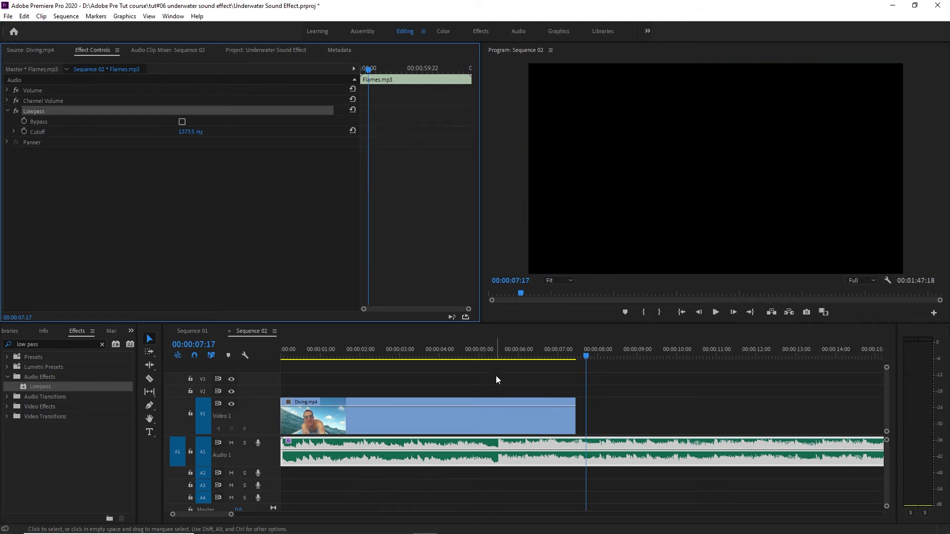
pyautogui.click(526, 356)
pyautogui.press('Home')
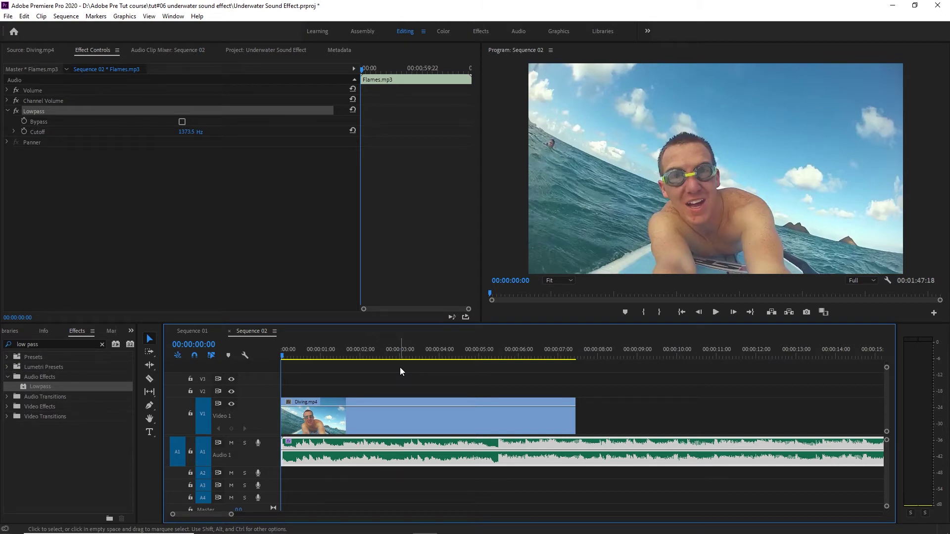
# Step: Set the Lowpass cutoff to 20000 Hz, preview the sound and return the playhead to the start
pyautogui.click(190, 132)
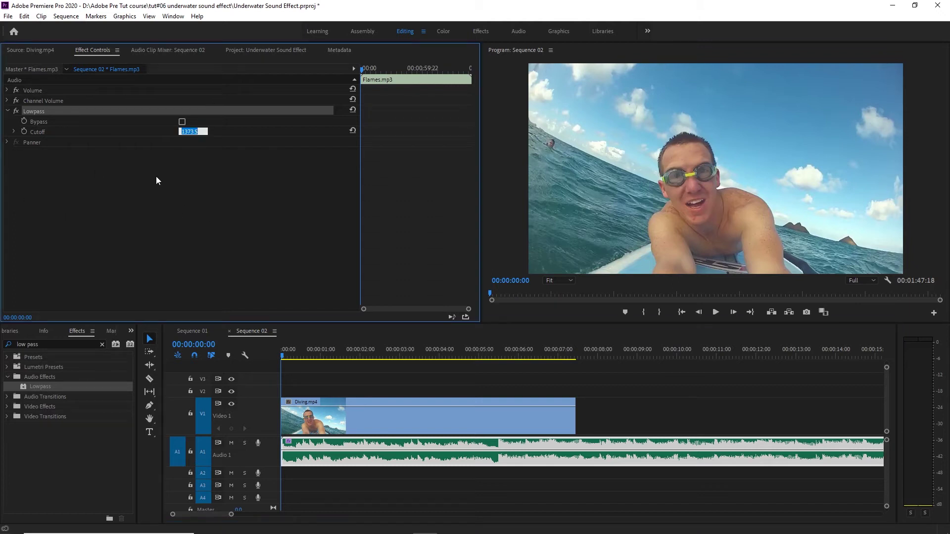
pyautogui.write('20000')
pyautogui.press('Return')
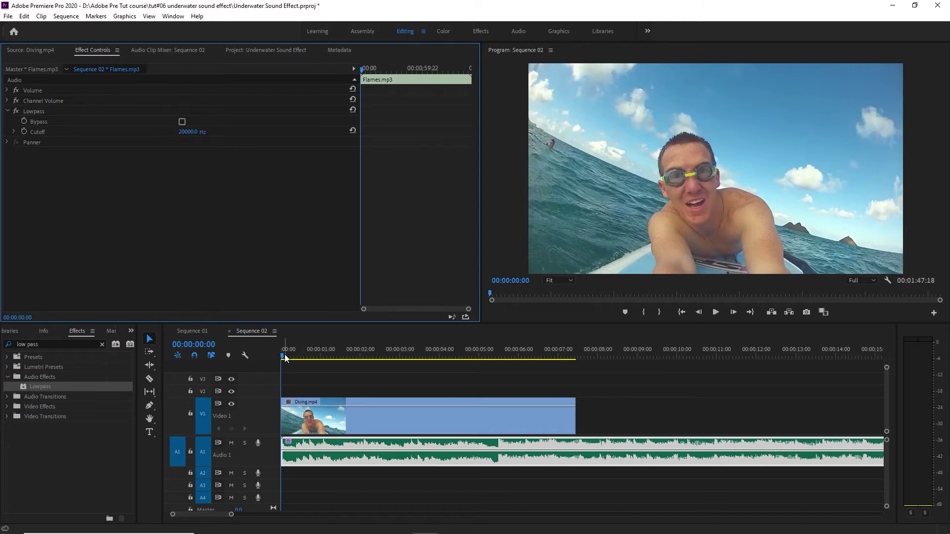
pyautogui.press('space')
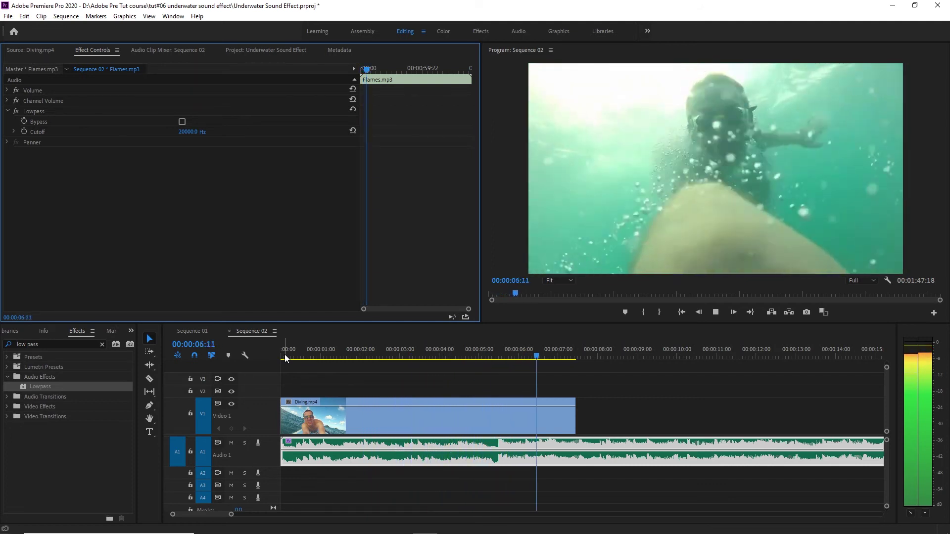
pyautogui.click(285, 357)
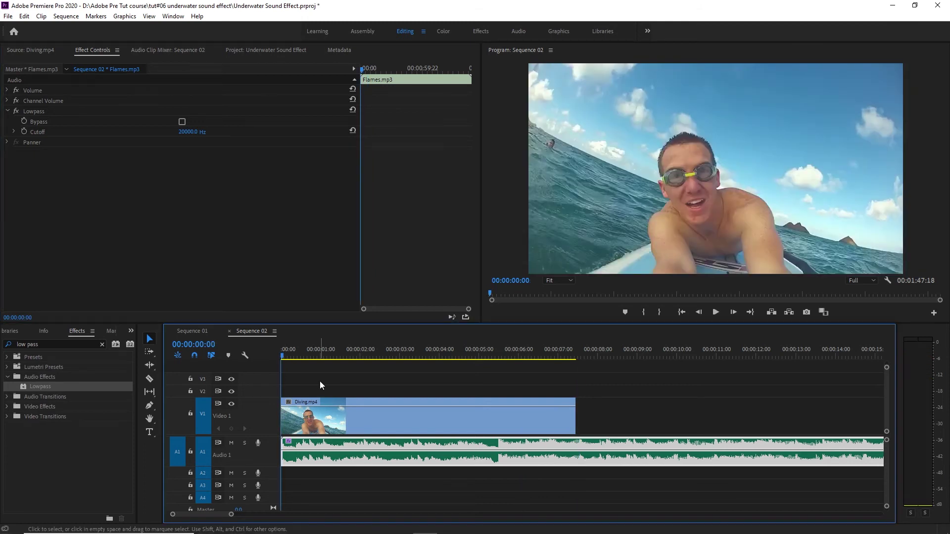
# Step: Place the playhead at 00:00:02:09, where the diver enters the water, and enable keyframing for the Lowpass cutoff there
pyautogui.click(298, 355)
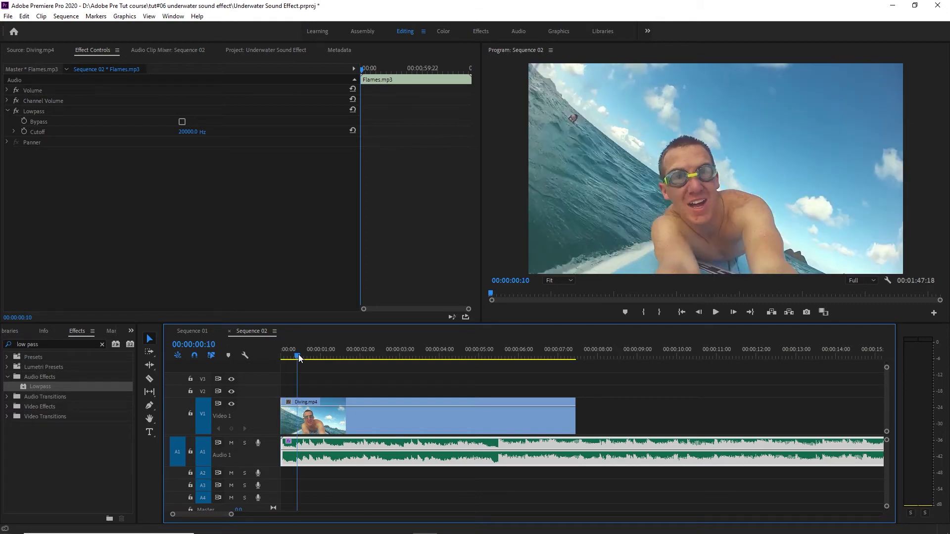
pyautogui.moveTo(299, 354); pyautogui.dragTo(375, 417)
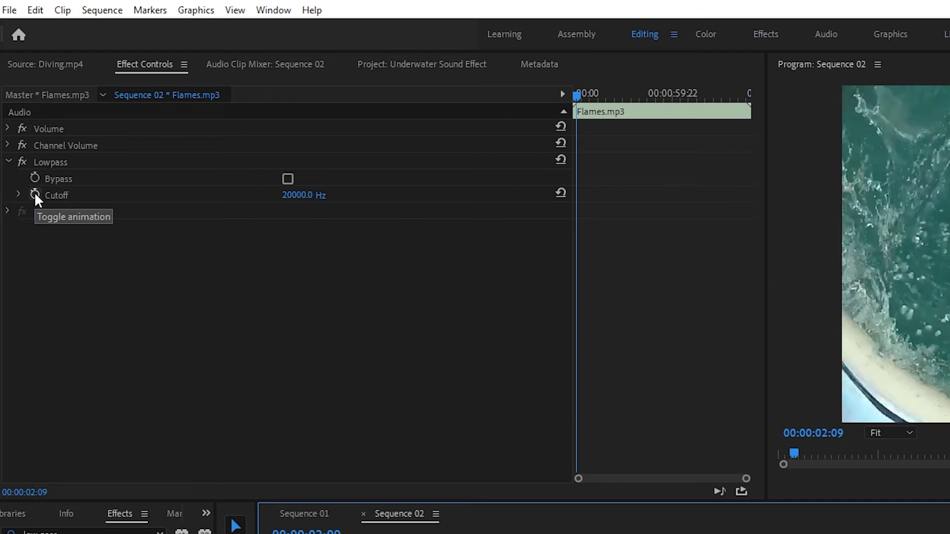
pyautogui.click(34, 194)
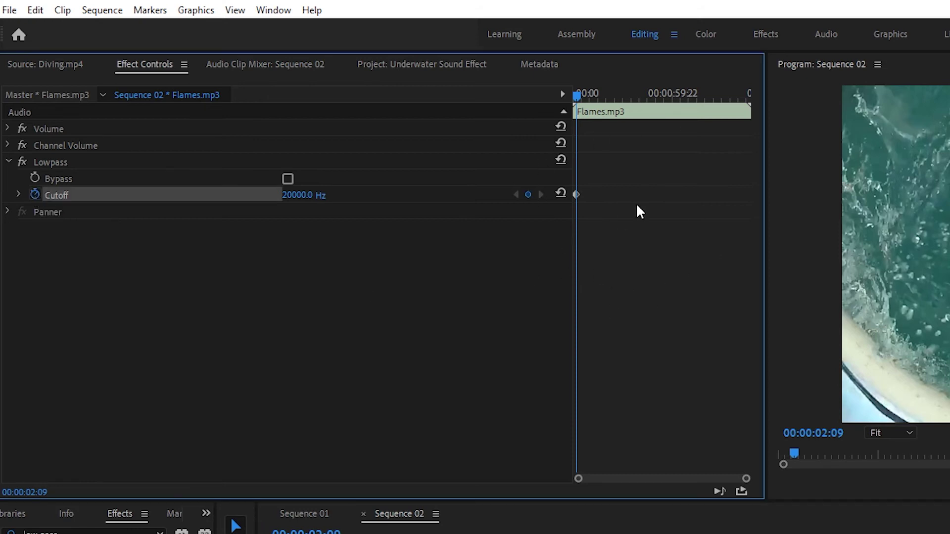
# Step: Advance the playhead to 00:00:02:23 and add a Lowpass cutoff keyframe of 600 Hz
pyautogui.scroll(3, 638, 212)
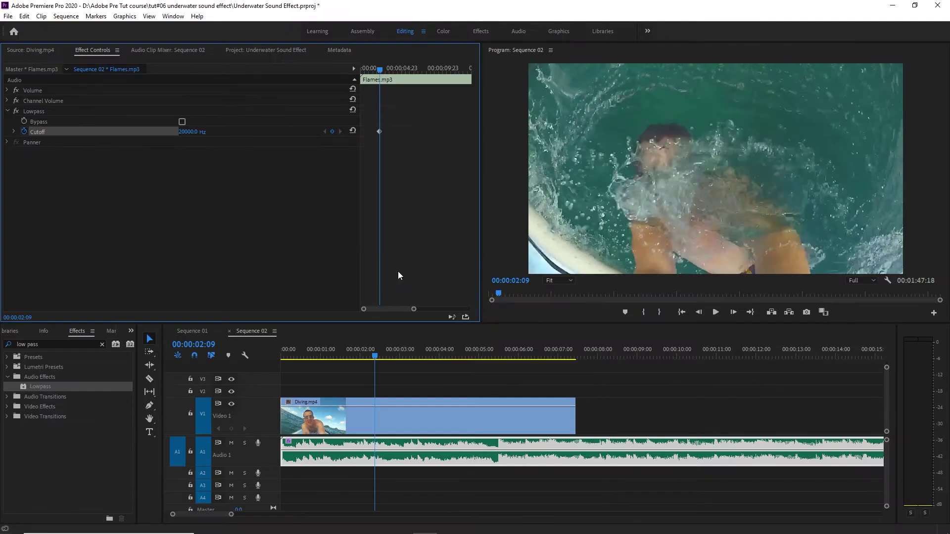
pyautogui.press('Right')
pyautogui.press('Right')
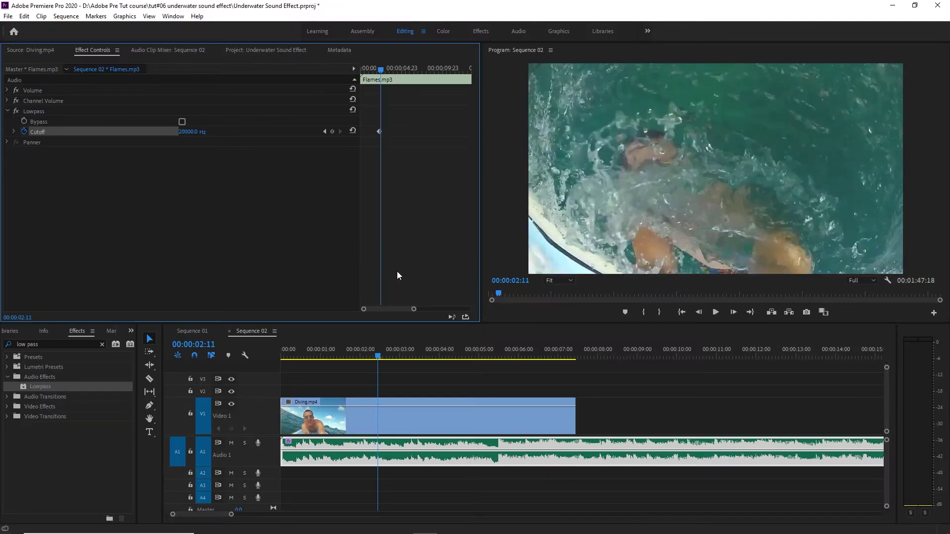
pyautogui.press('Right')
pyautogui.press('Right')
pyautogui.press('Right')
pyautogui.press('Right')
pyautogui.press('Right')
pyautogui.press('Right')
pyautogui.press('Right')
pyautogui.press('Right')
pyautogui.press('Right')
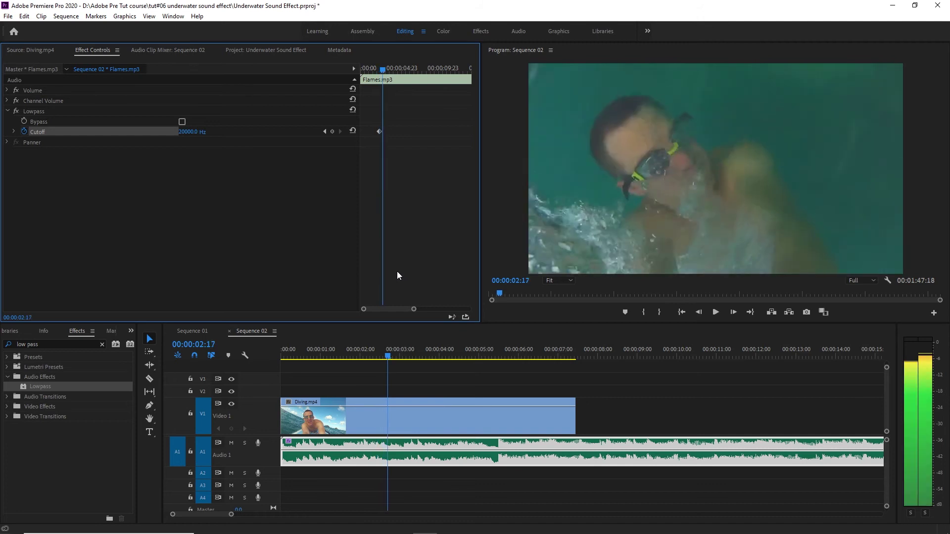
pyautogui.press('Right')
pyautogui.press('Right')
pyautogui.press('Right')
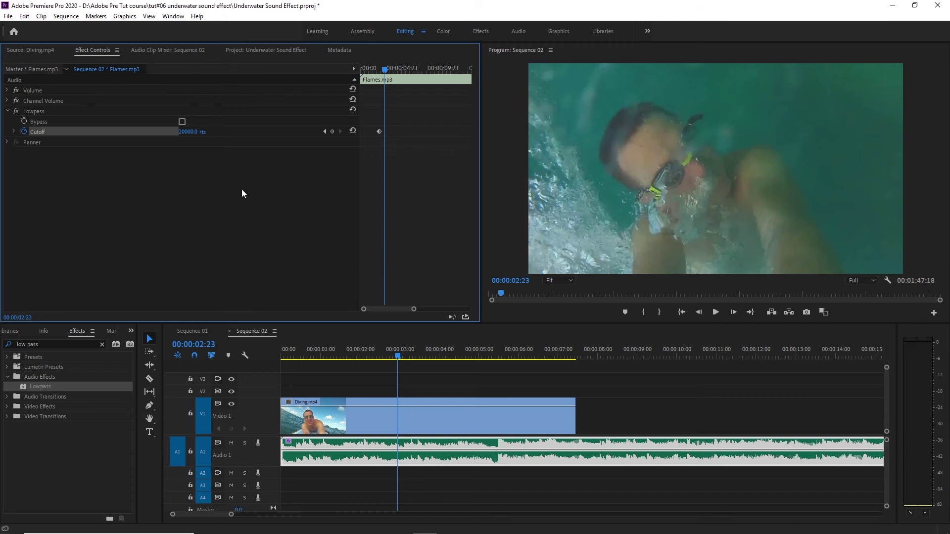
pyautogui.click(332, 132)
pyautogui.click(193, 131)
pyautogui.write('600')
pyautogui.press('Return')
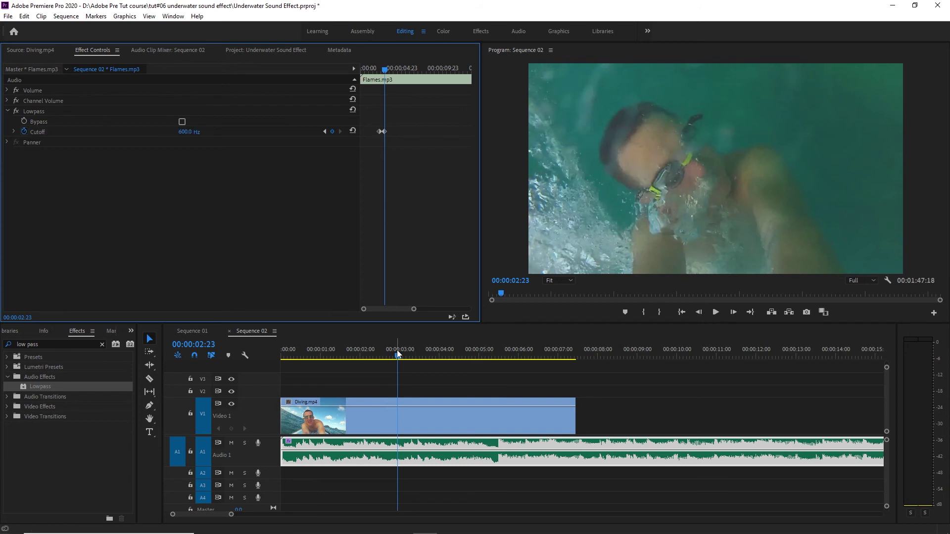
# Step: Play the sequence from the start through the end of the diving clip to check the keyframed Lowpass effect, and return the playhead to the start
pyautogui.moveTo(397, 353); pyautogui.dragTo(91, 383)
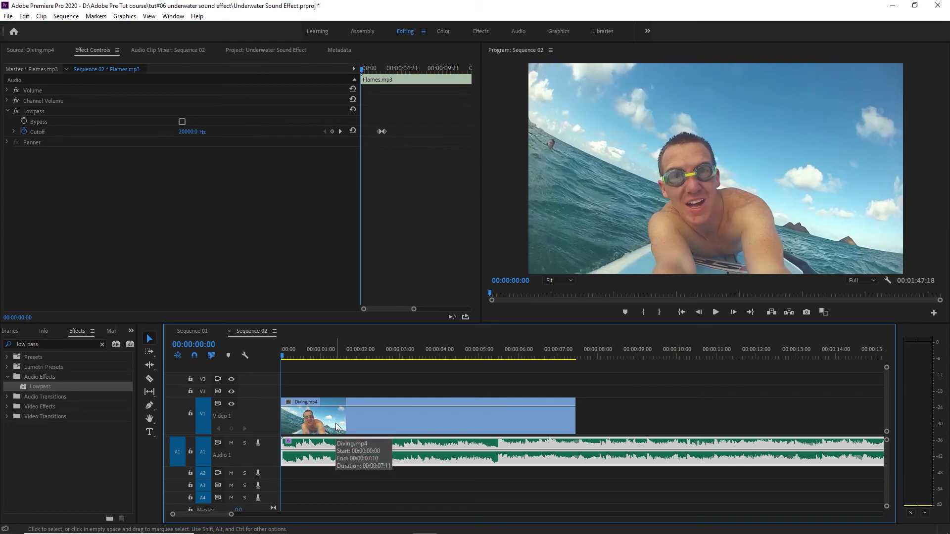
pyautogui.press('space')
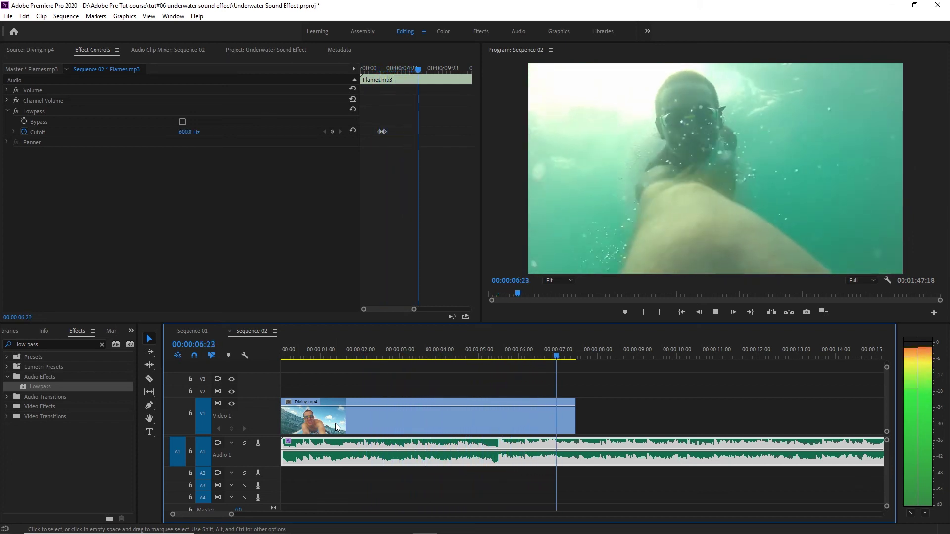
pyautogui.press('space')
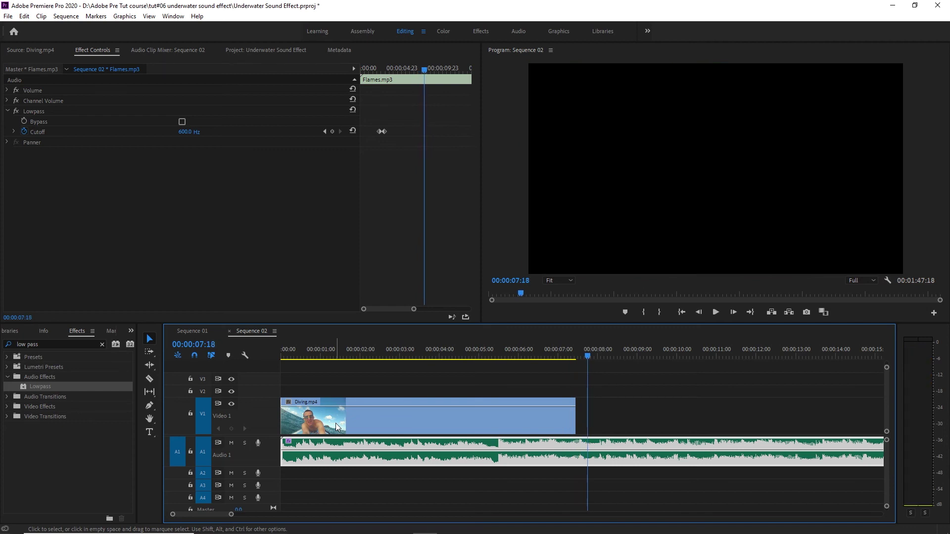
pyautogui.click(503, 353)
pyautogui.press('Home')
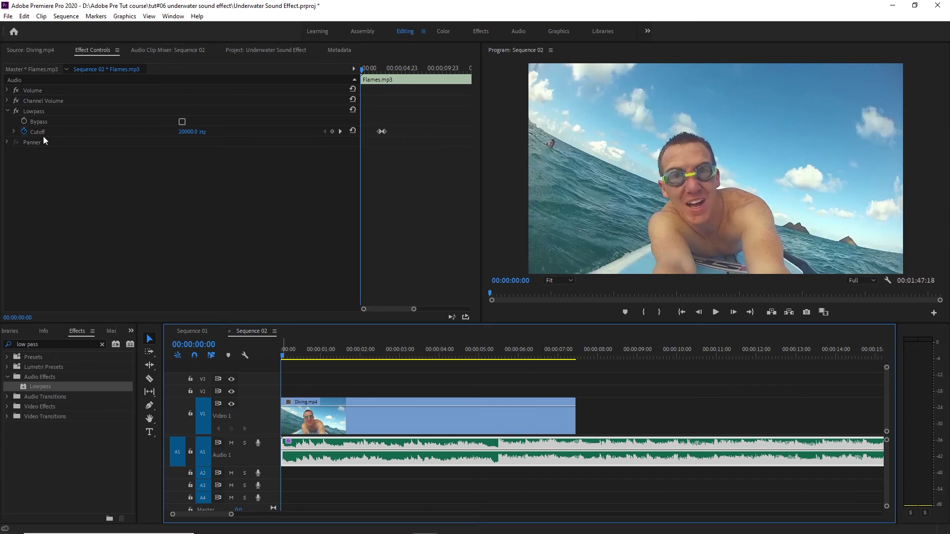
pyautogui.moveTo(395, 384); pyautogui.dragTo(348, 379)
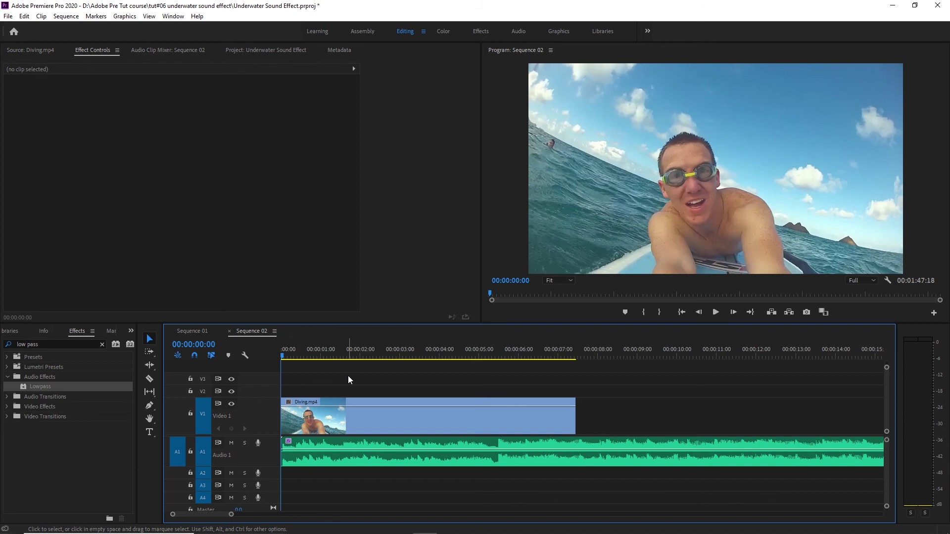
pyautogui.click(415, 460)
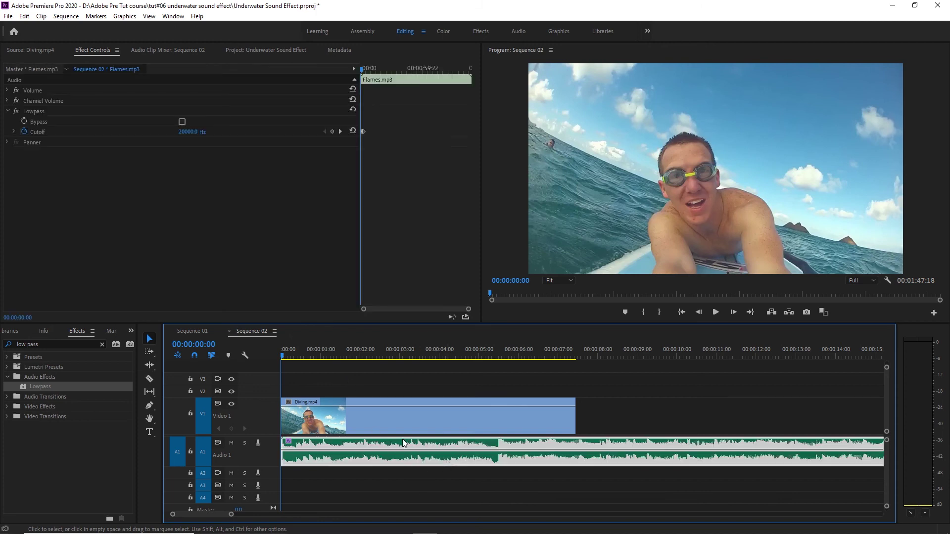
pyautogui.press('=')
pyautogui.press('-')
pyautogui.press('-')
pyautogui.press('-')
pyautogui.click(396, 382)
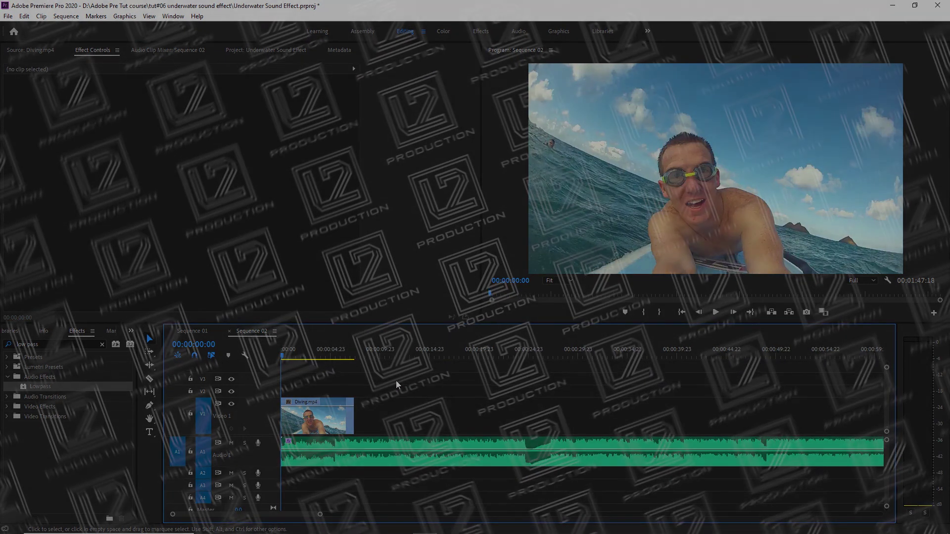